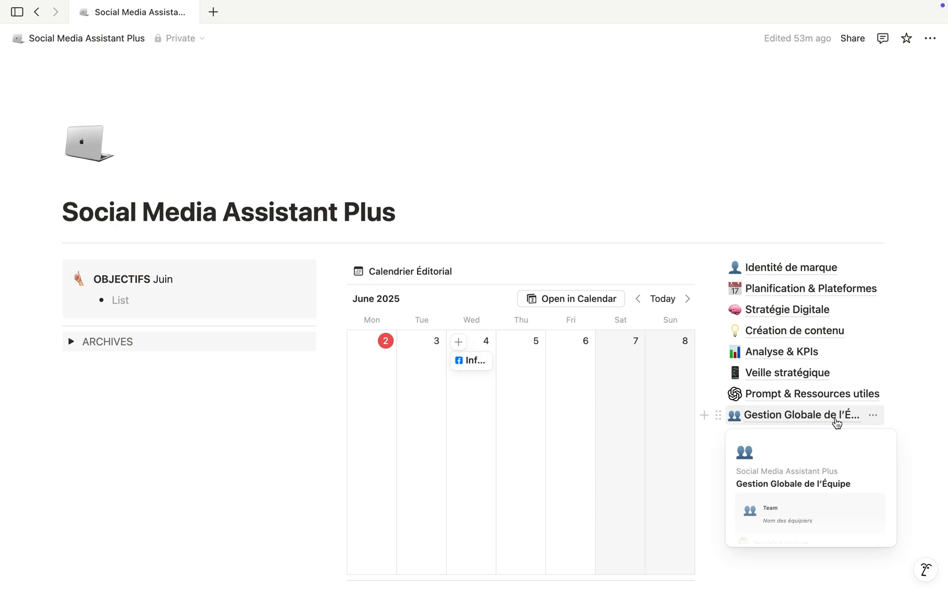
- Open the Gestion Globale de l'Équipe page and look over its team, idea board, Rétroplanning and Missions & Responsabilités sections
click(836, 421)
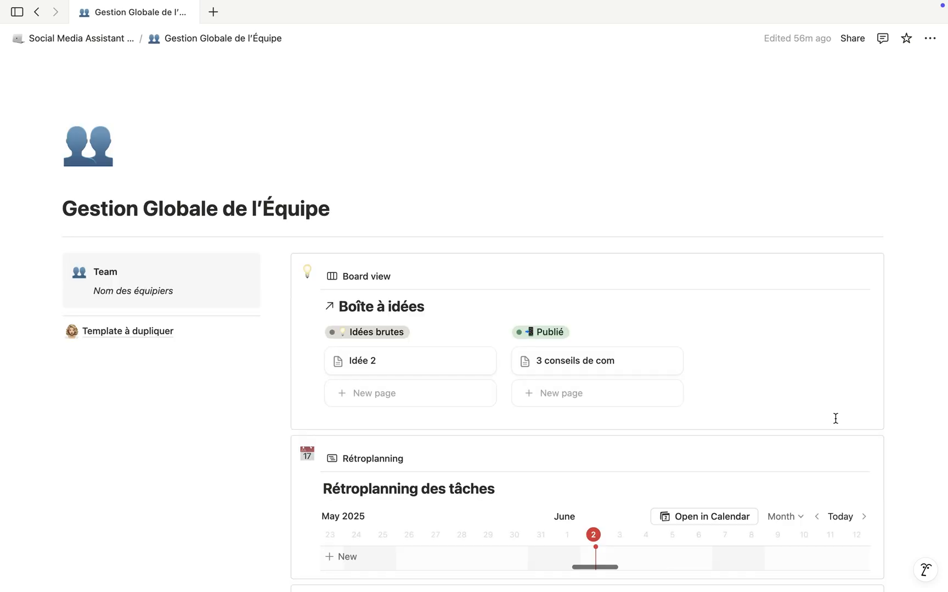
scroll(835, 418, down, 3)
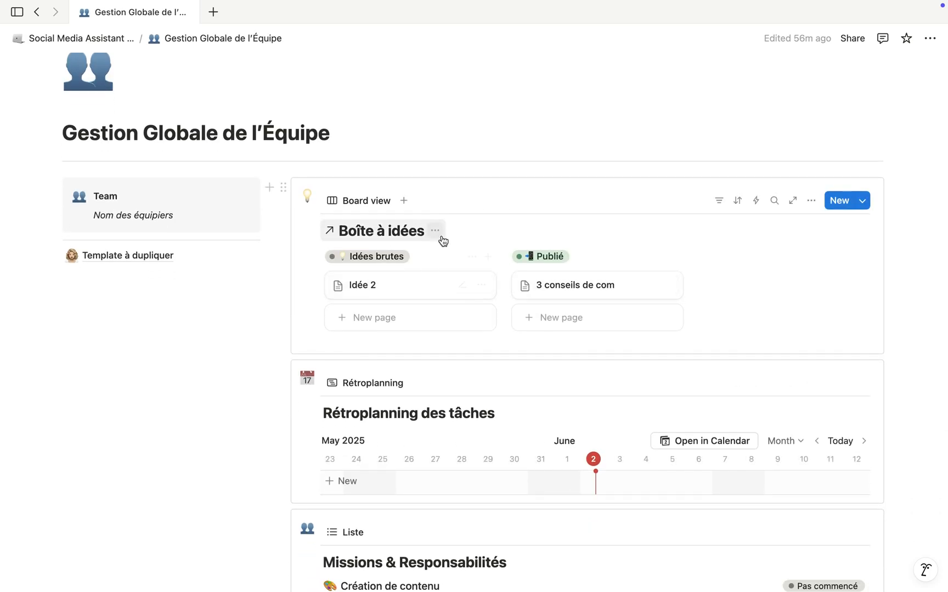
click(463, 286)
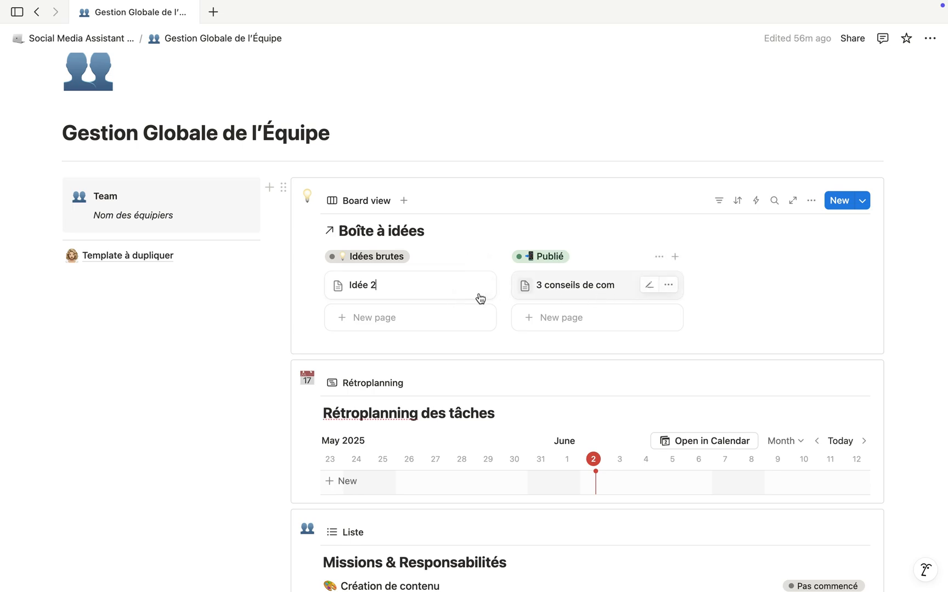
drag(176, 217, 89, 220)
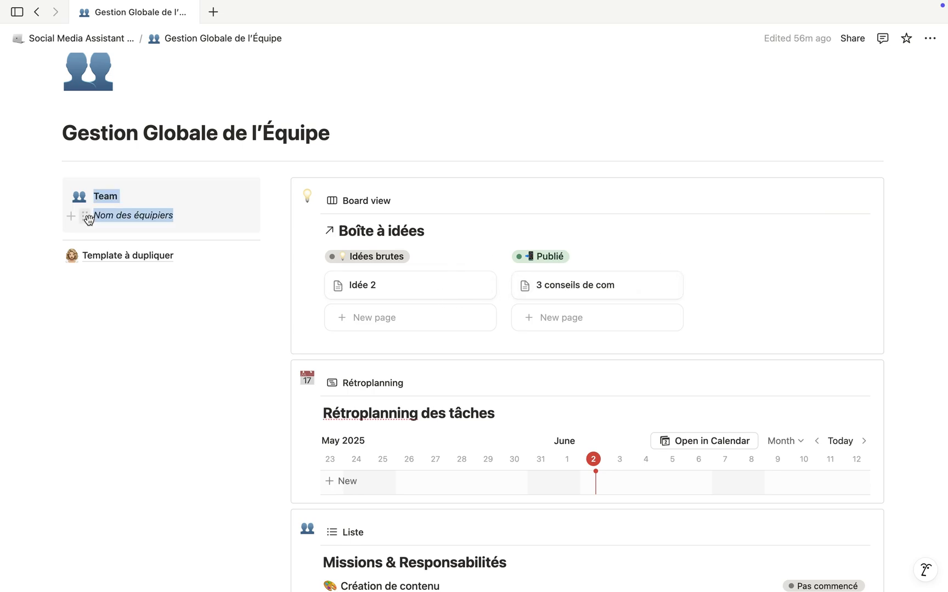
click(102, 219)
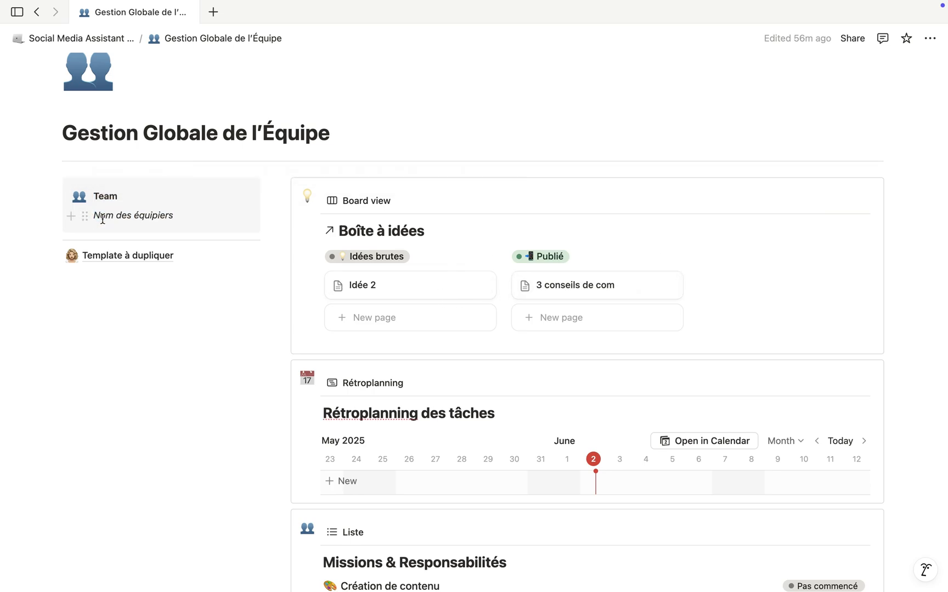
scroll(102, 220, down, 1)
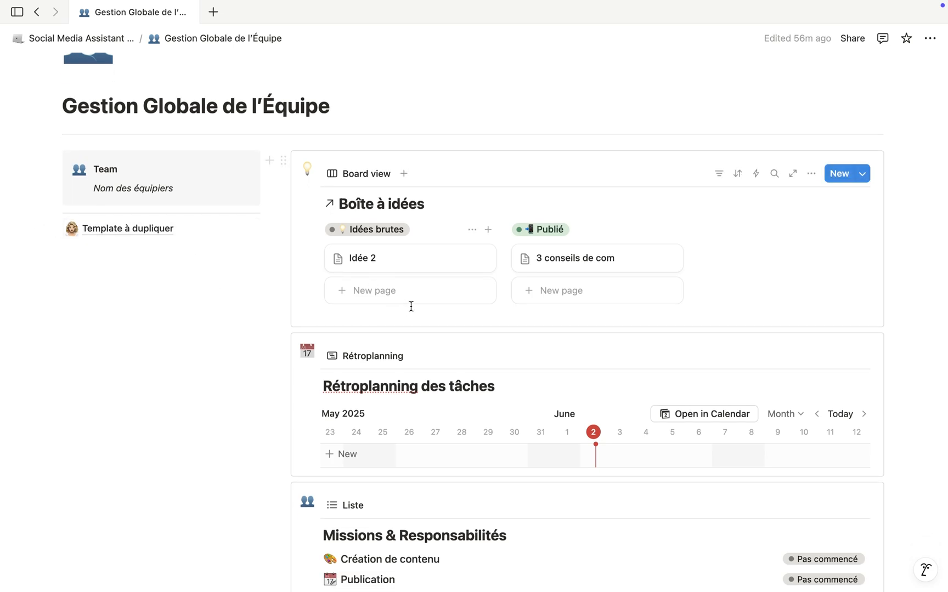
scroll(410, 306, down, 2)
scroll(466, 383, down, 1)
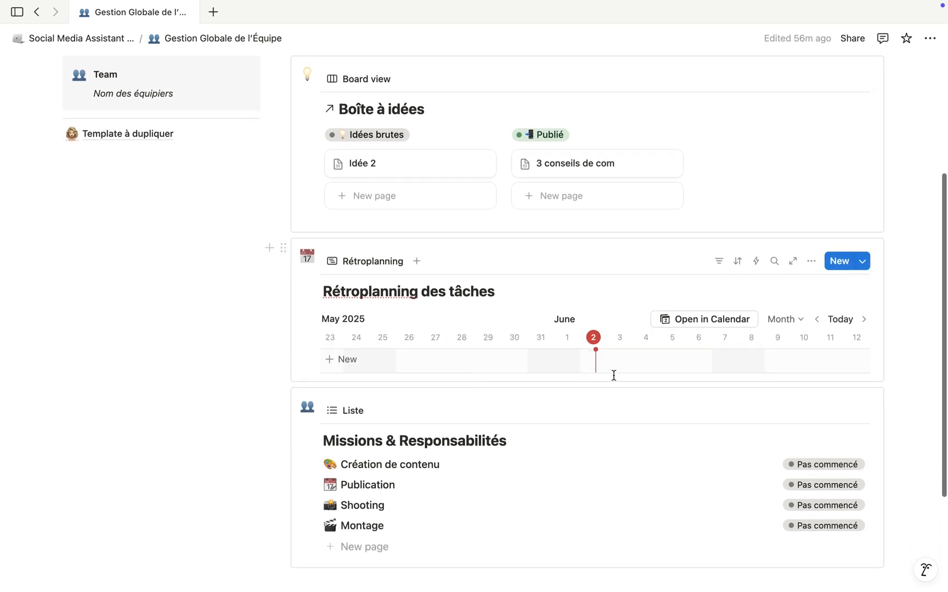
- Create a new entry in the Rétroplanning des tâches timeline and title it "Création de contenu"
click(845, 262)
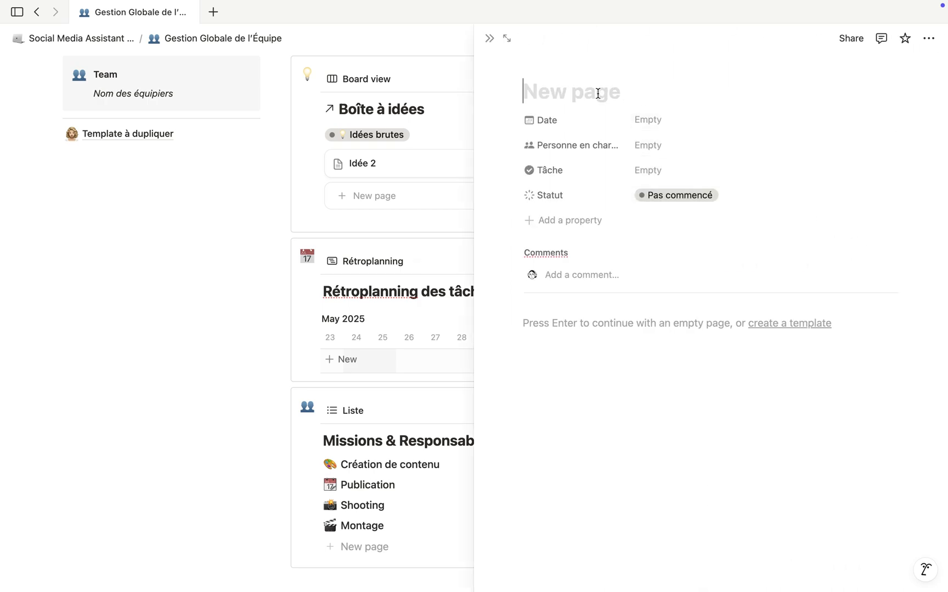
click(661, 175)
click(645, 155)
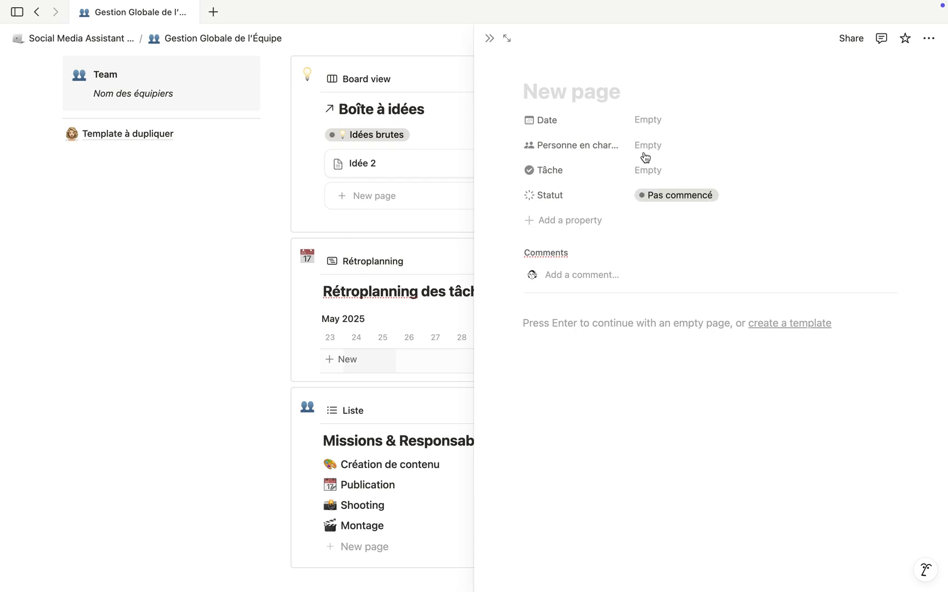
click(587, 88)
text(crea)
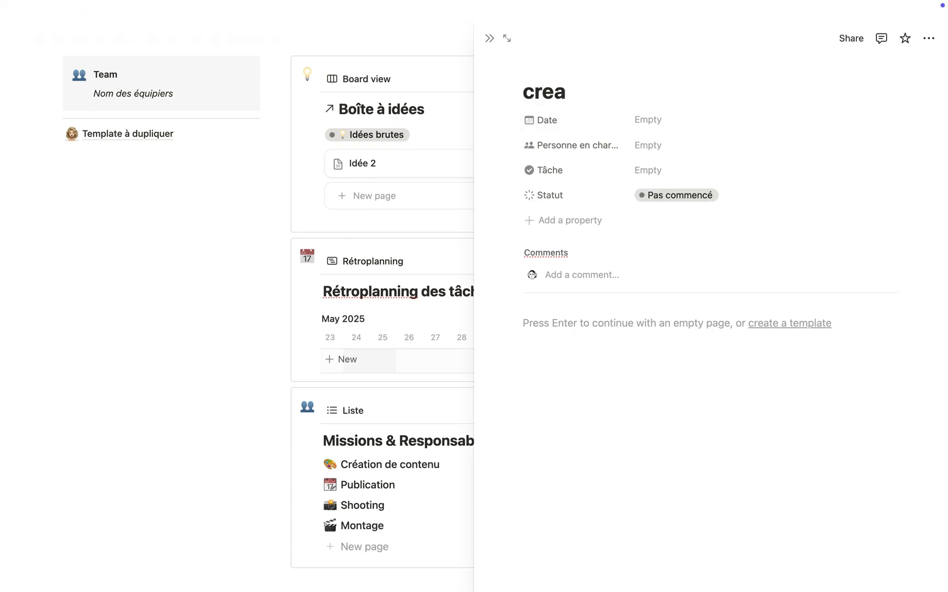
key(BackSpace)
key(BackSpace)
key(BackSpace)
key(BackSpace)
text(Créationde)
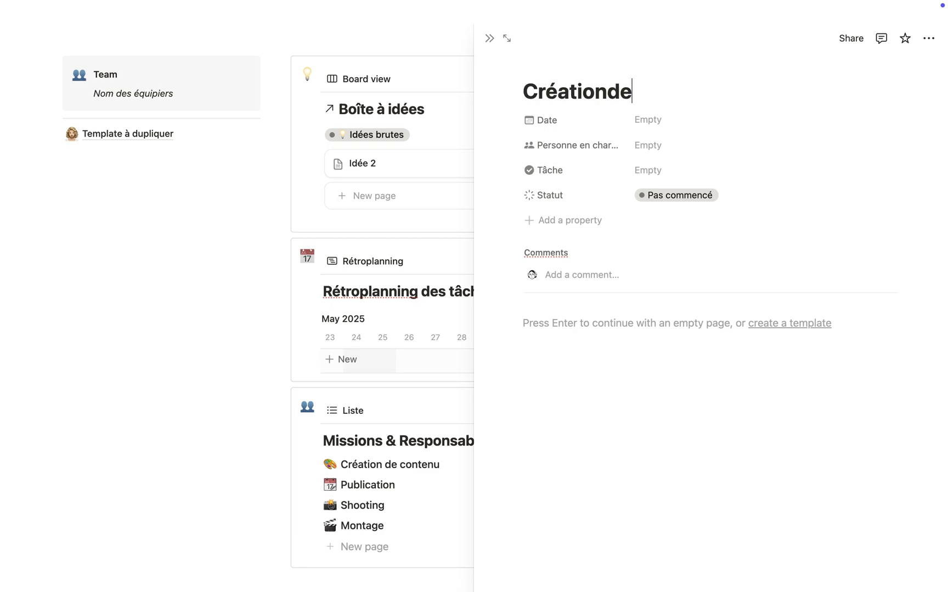
key(BackSpace)
key(BackSpace)
text(de contenu)
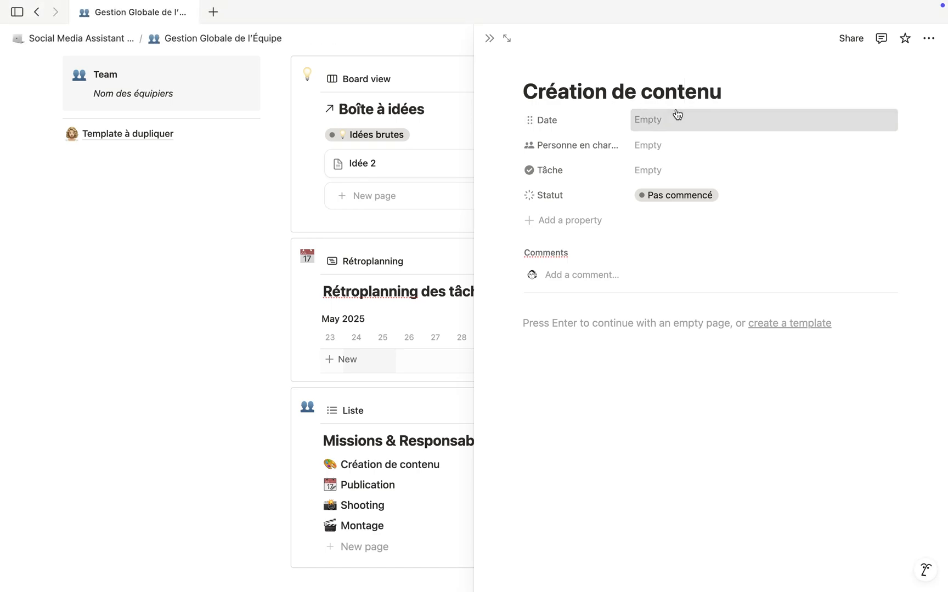
- Set the new task's date to June 4, 2025 and assign yourself as the person in charge
click(677, 114)
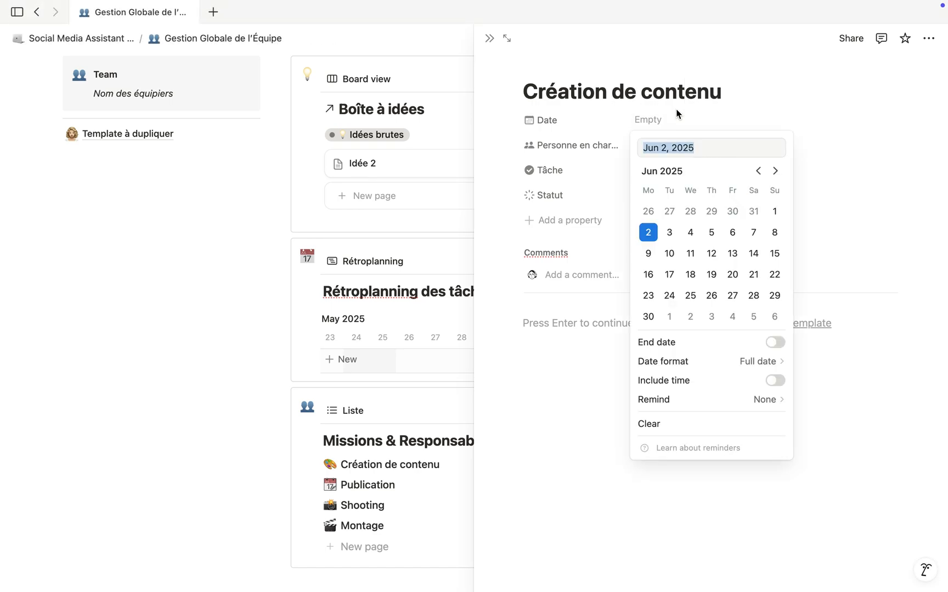
click(690, 232)
click(725, 120)
click(687, 145)
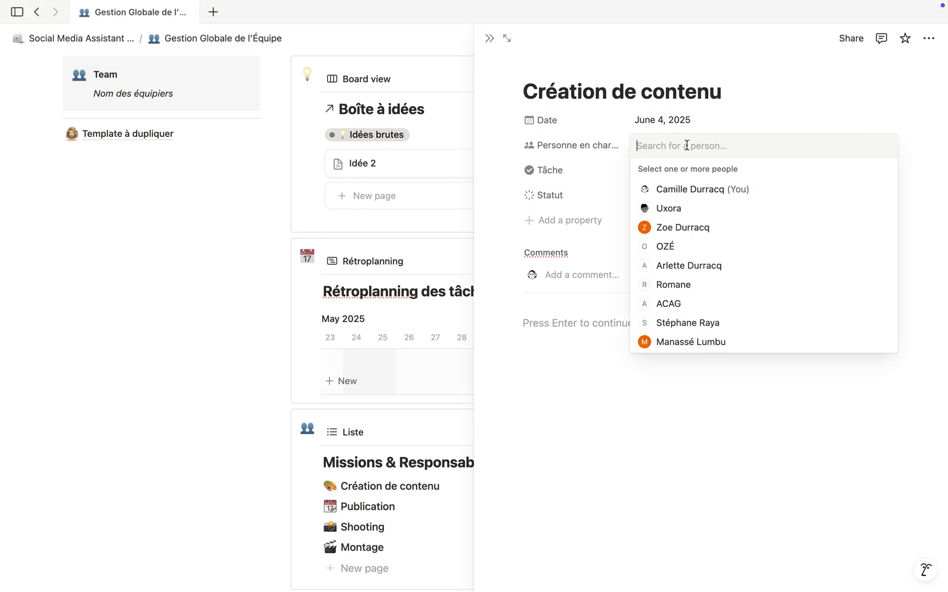
click(669, 189)
click(592, 131)
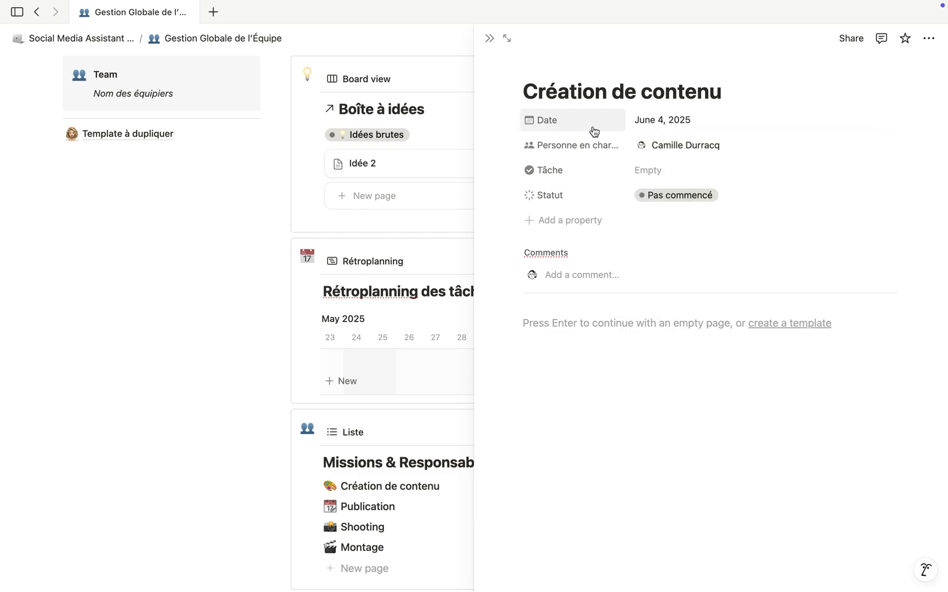
- Create the option "Création" in the task's Tâche property and assign it
click(675, 170)
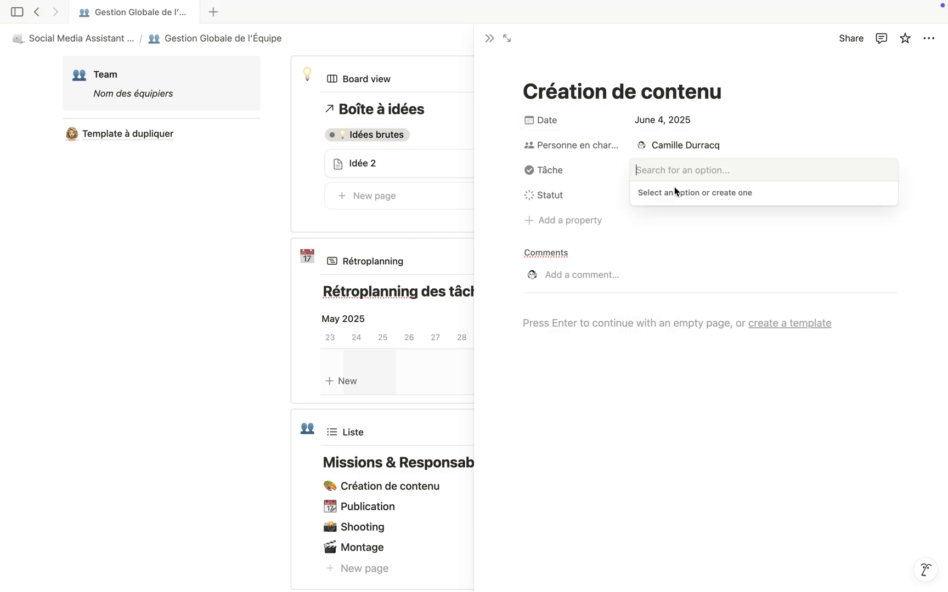
text(Cre)
key(BackSpace)
text(éation)
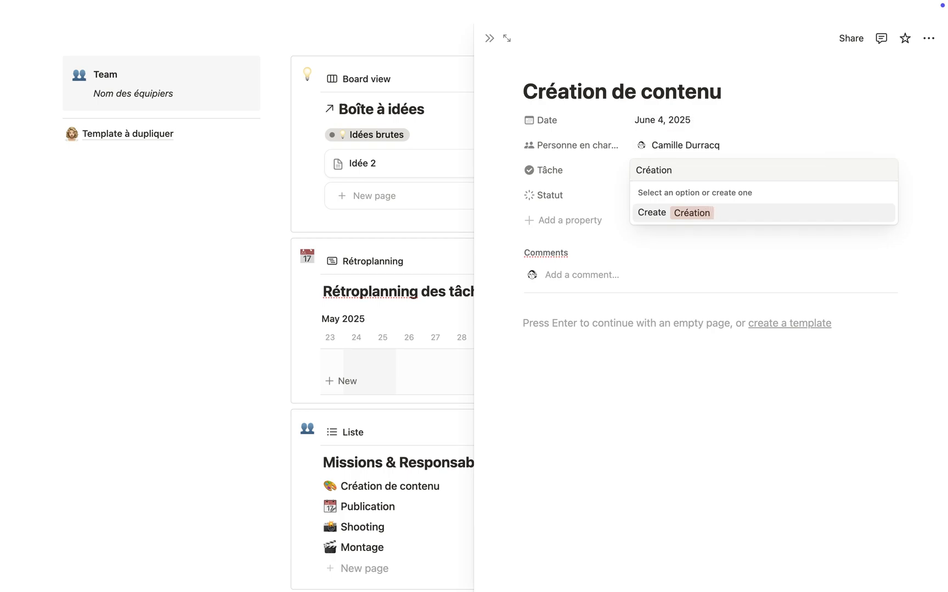
key(Return)
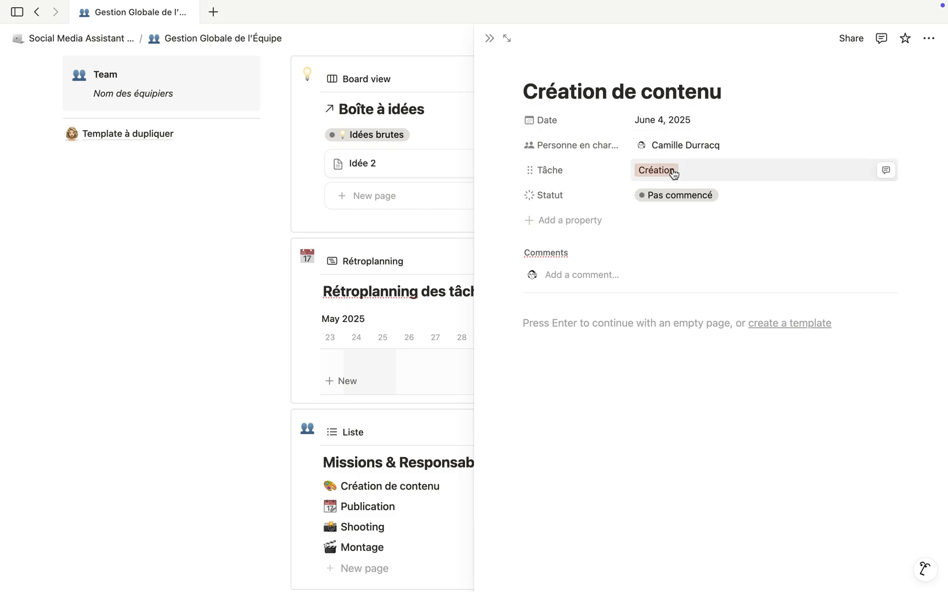
- Rename the task to "Création du contenu du 04/06"
drag(740, 91, 620, 91)
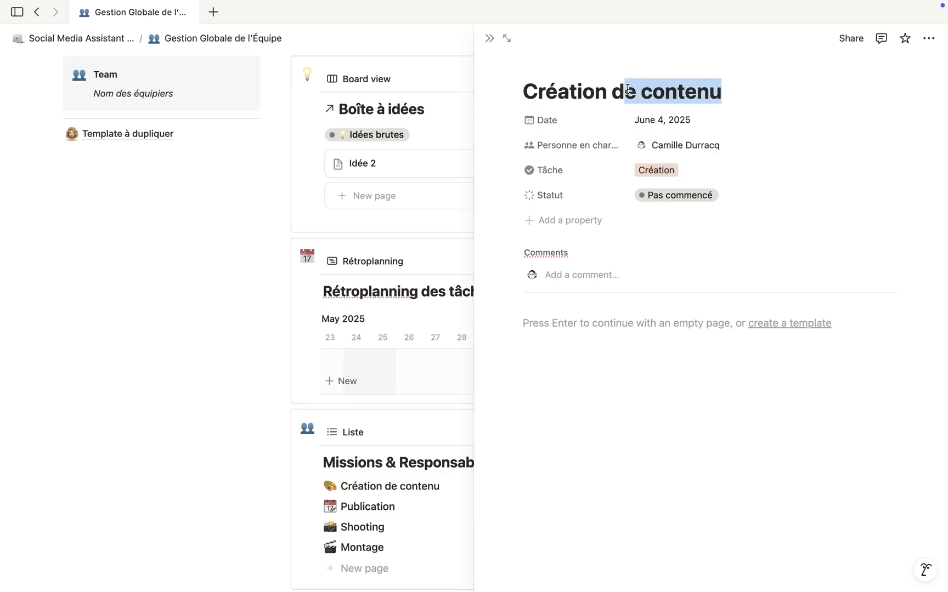
click(628, 90)
key(BackSpace)
text(u)
click(749, 92)
text(du 0)
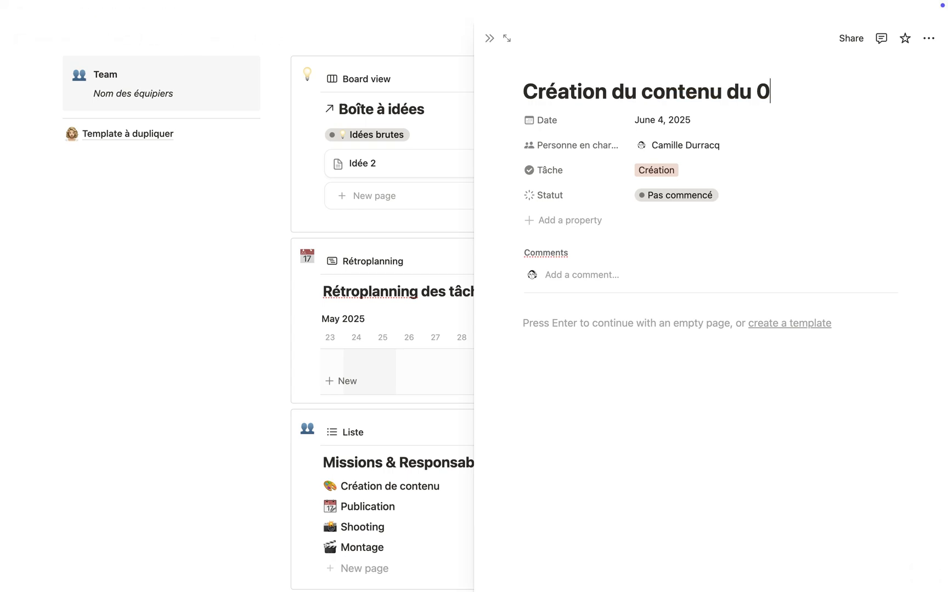
text(4/06)
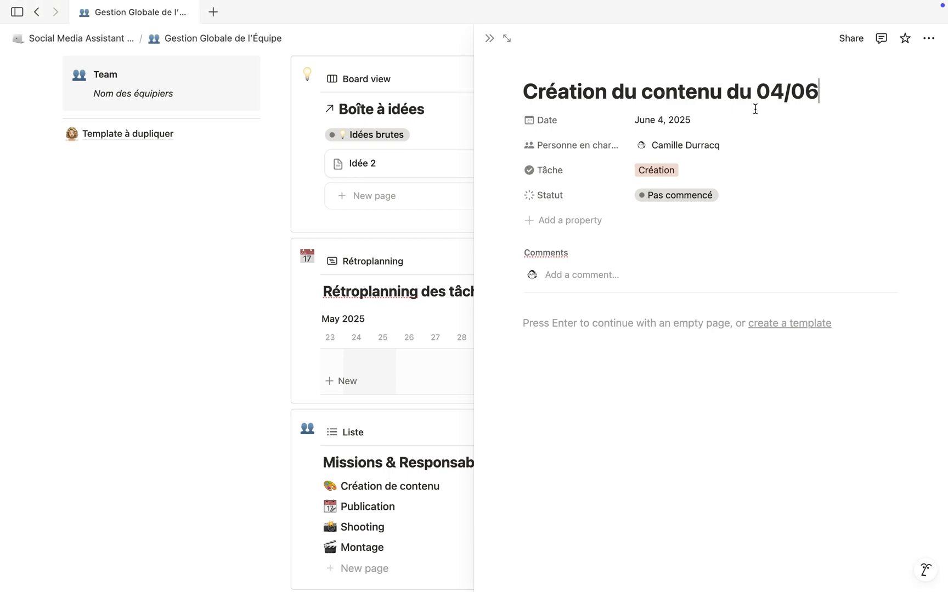
- Set the task's Statut to "À valider" and close its page
click(692, 202)
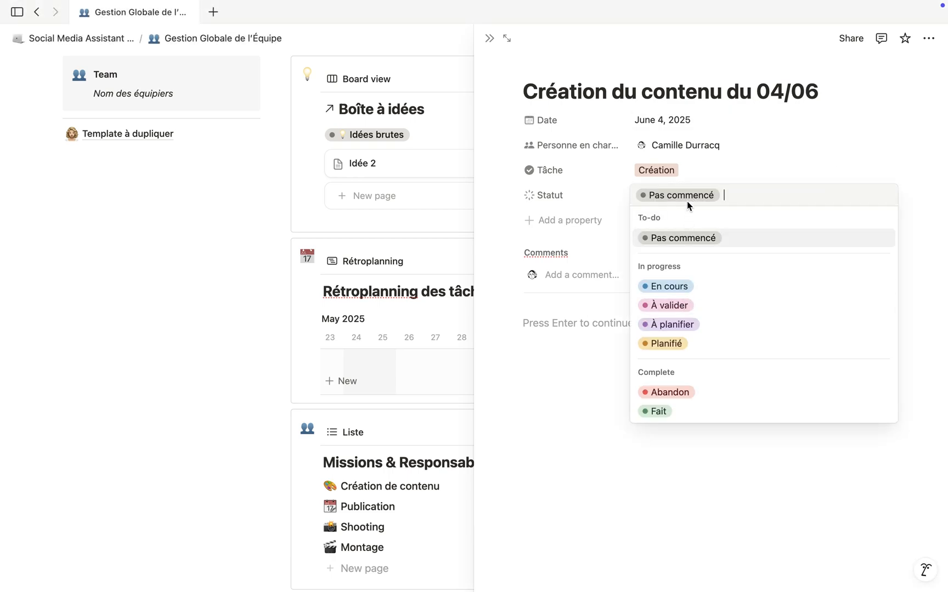
click(674, 304)
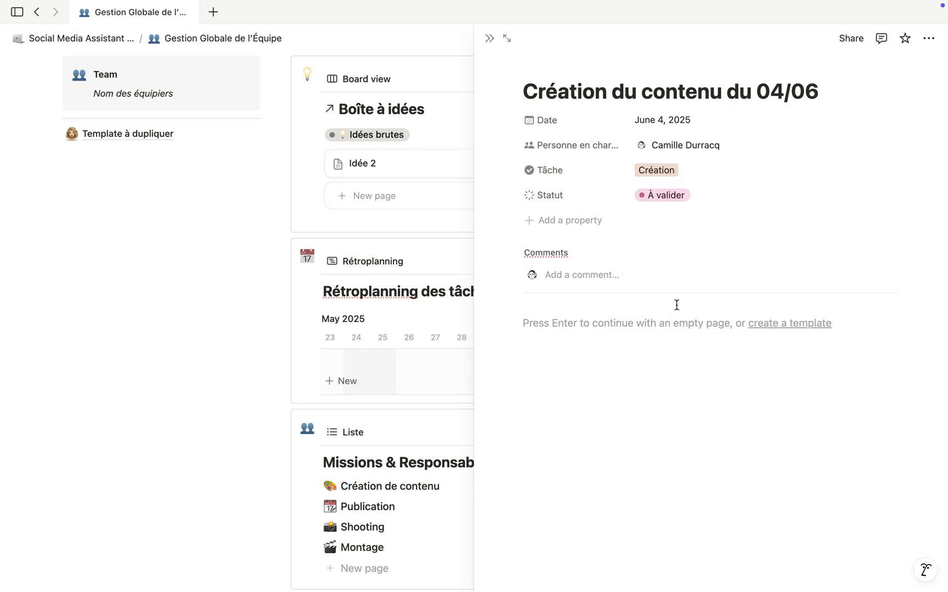
click(490, 38)
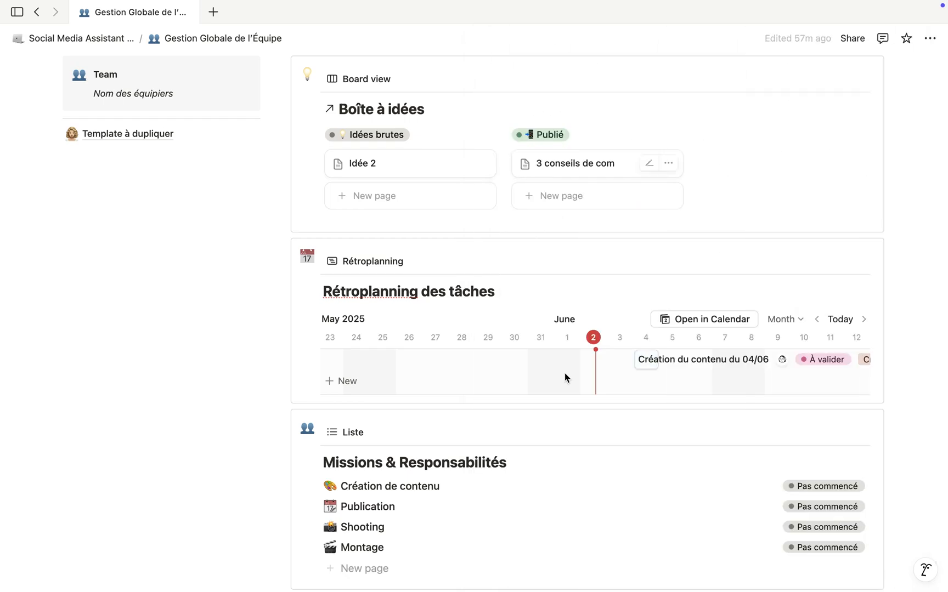
- Add three untitled entries to the Rétroplanning timeline, spanning June 6–10, June 4–8 and June 8–12
scroll(630, 383, right, 5)
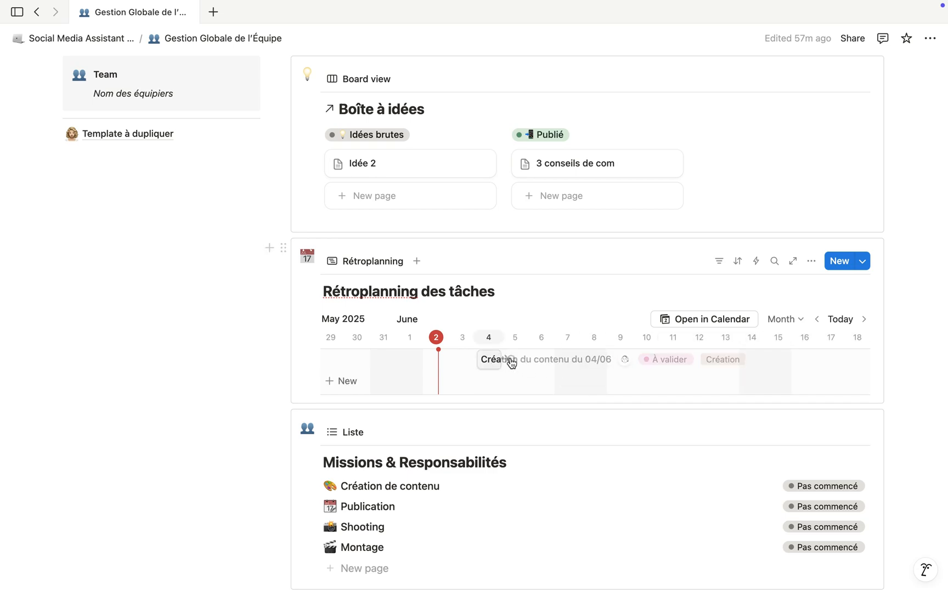
click(592, 381)
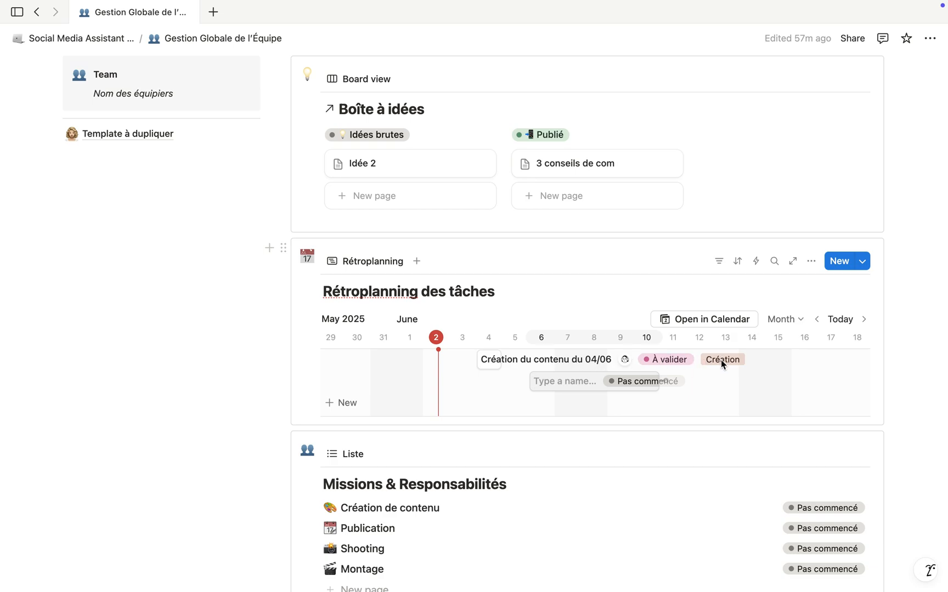
click(510, 403)
click(724, 401)
click(596, 423)
click(540, 422)
- Open the Création de contenu mission in Missions & Responsabilités, examine its status, required tools and person in charge, and close it
scroll(522, 444, down, 1)
scroll(522, 443, down, 3)
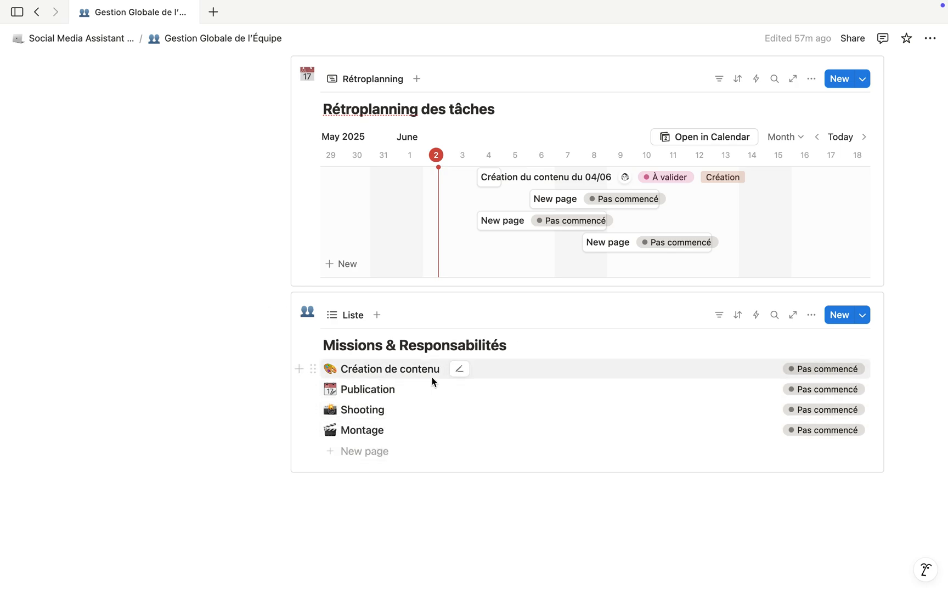
click(458, 373)
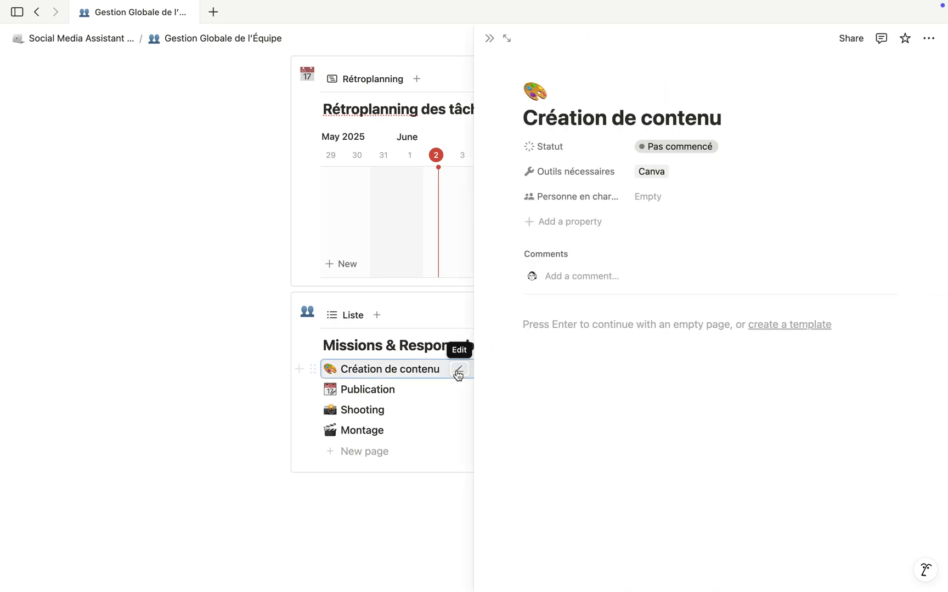
click(673, 172)
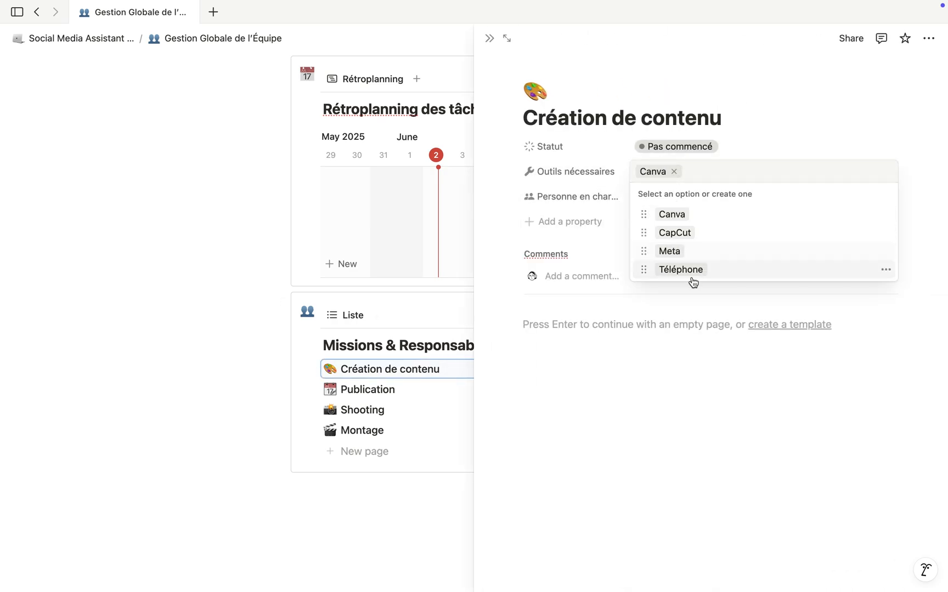
click(593, 129)
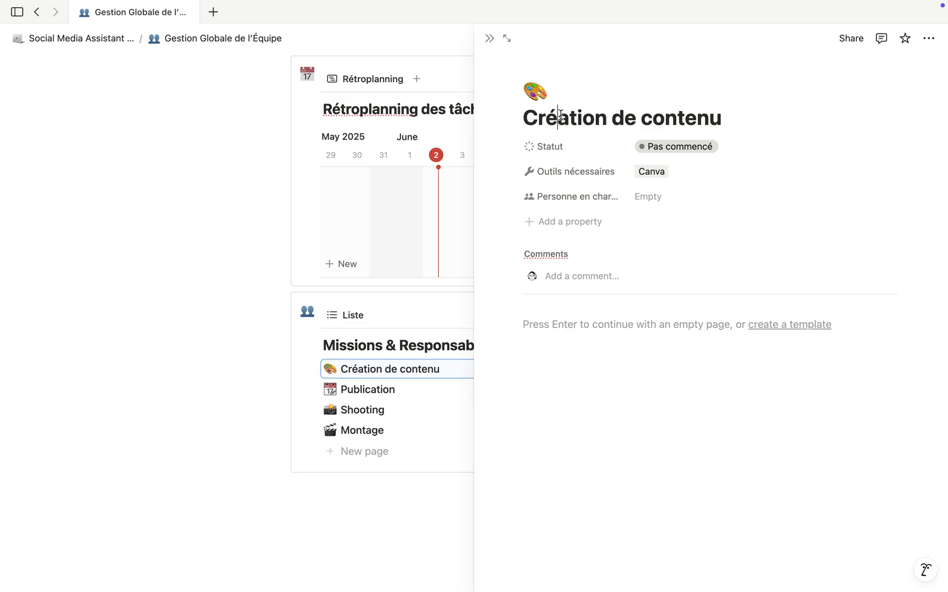
drag(560, 115, 759, 120)
click(648, 197)
click(780, 150)
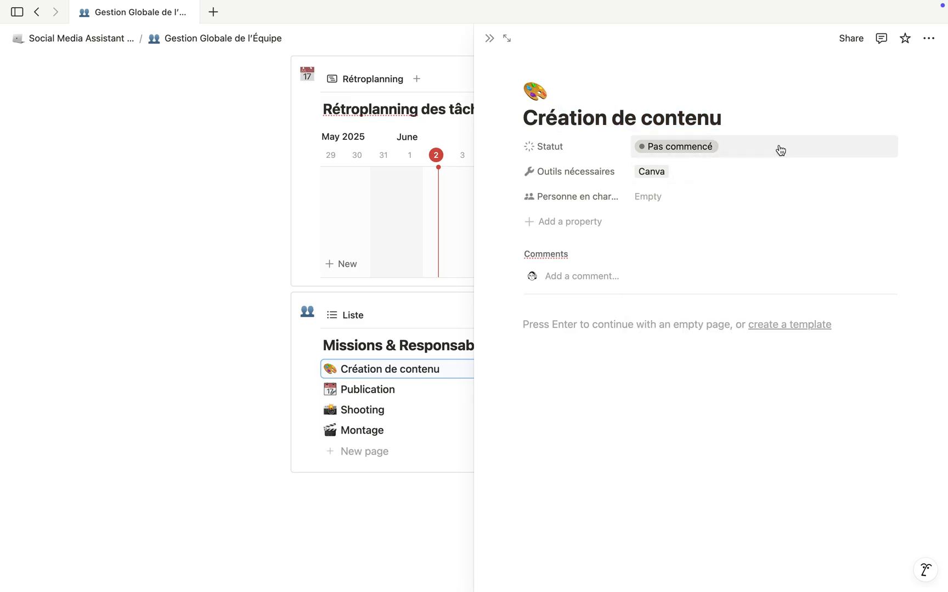
click(489, 38)
- Duplicate the "Template à dupliquer" page below the Team block
scroll(265, 274, up, 7)
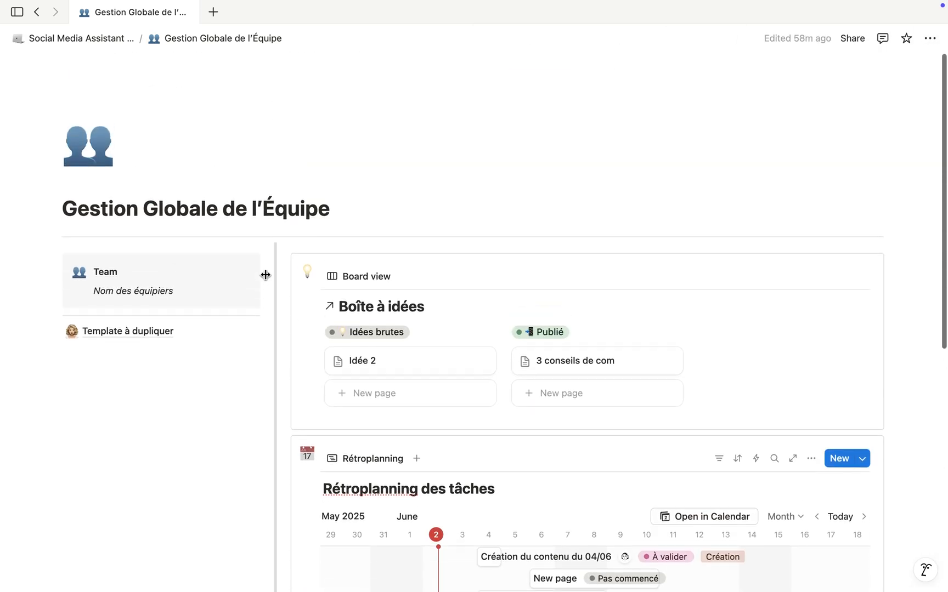
mouse_move(158, 332)
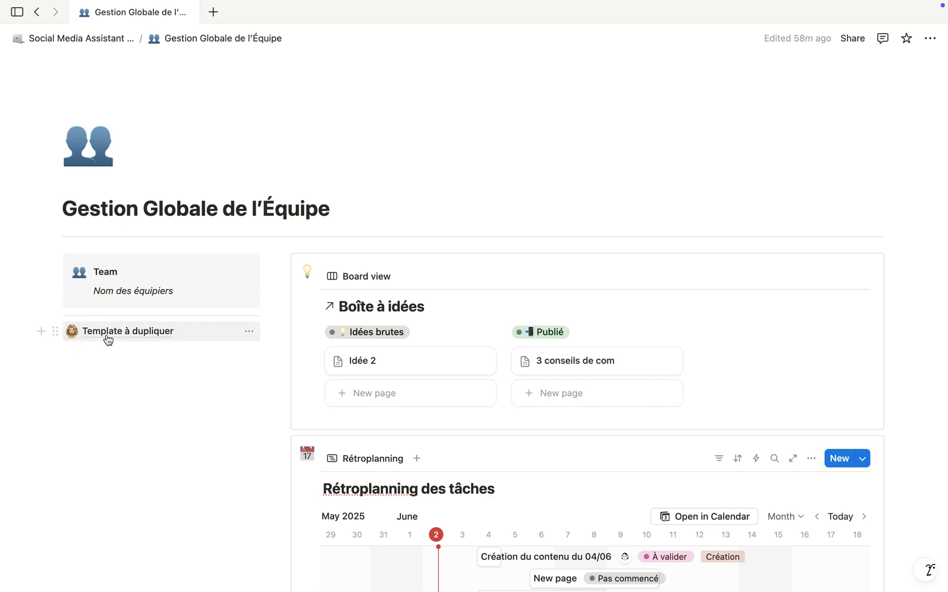
click(57, 333)
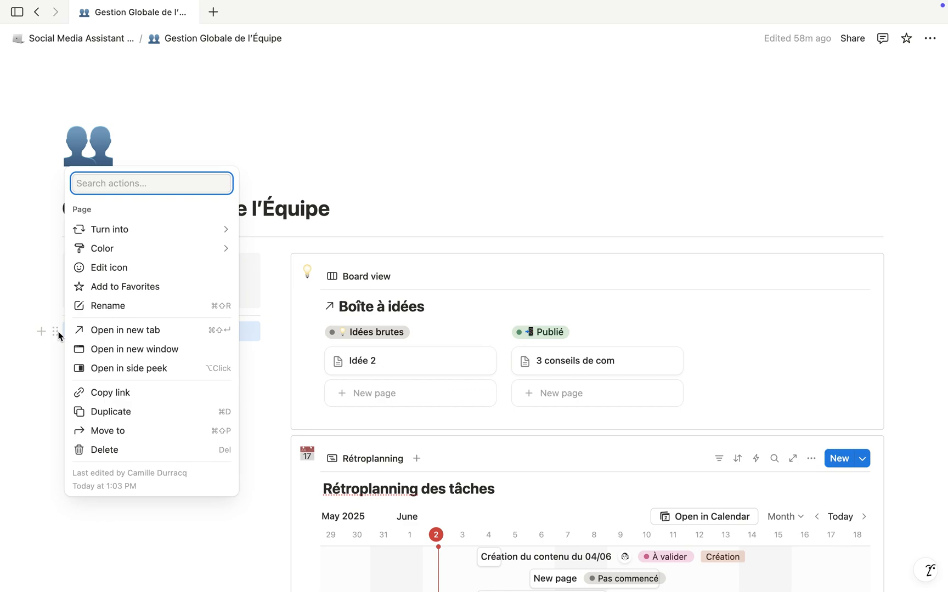
click(111, 410)
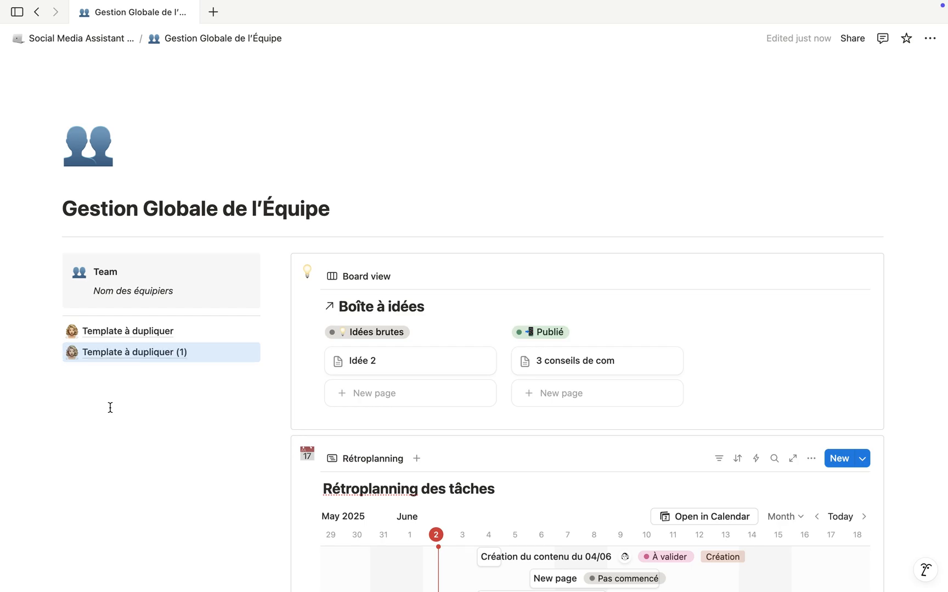
- Open the duplicated page "Template à dupliquer (1)" and rename it with the team member's first name
click(119, 353)
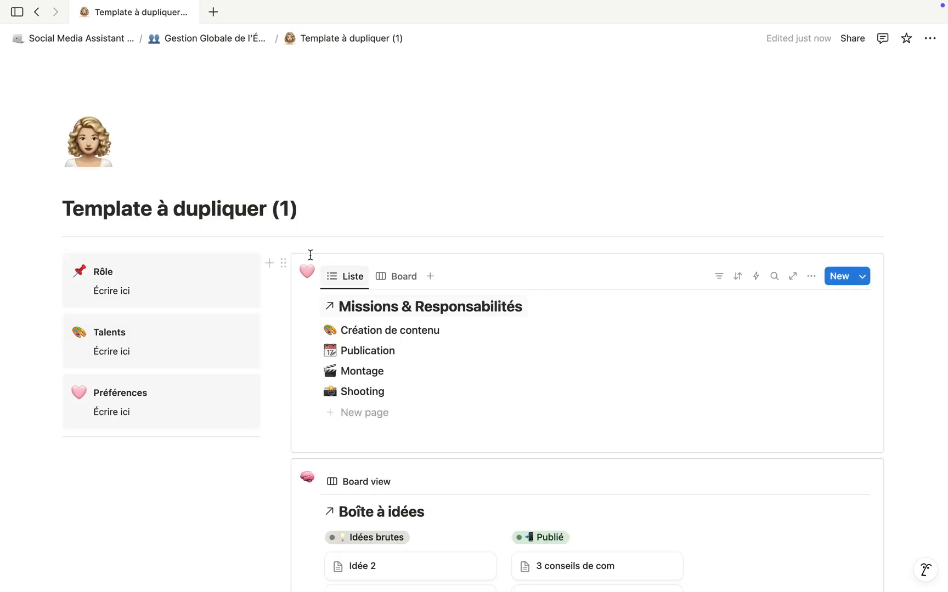
drag(300, 211, 64, 212)
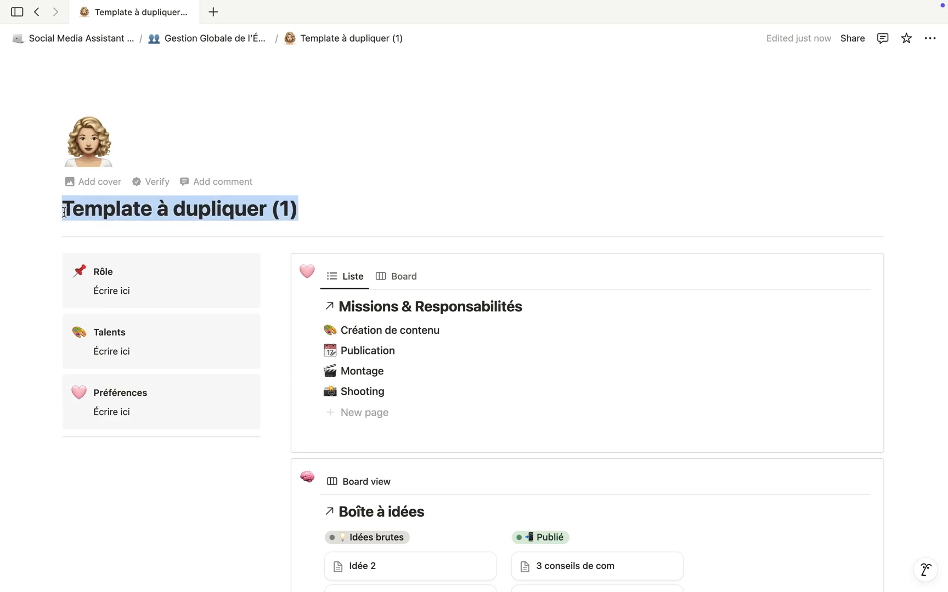
text(Camille)
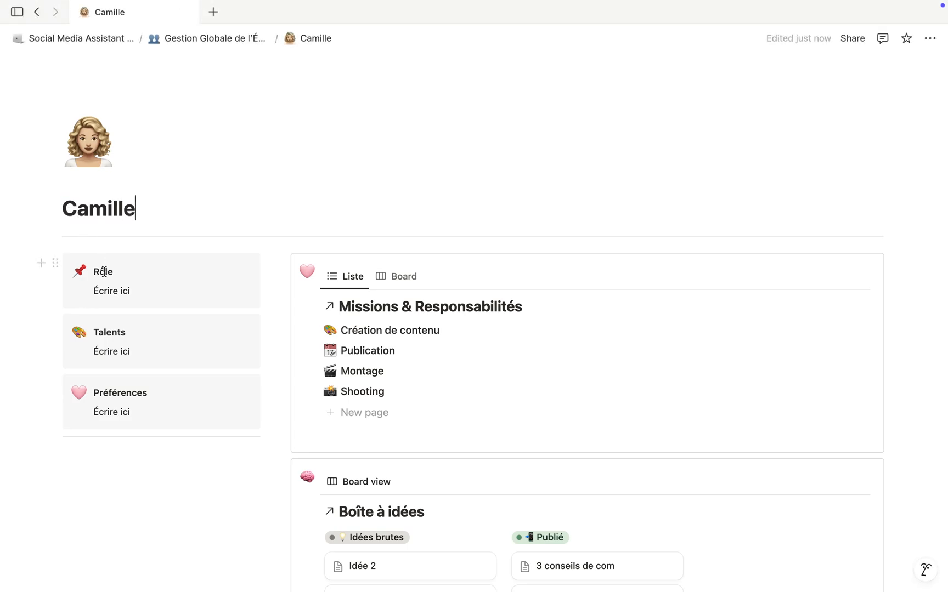
- Replace the placeholder text in the Talents block with "Montage"
scroll(134, 282, down, 1)
drag(134, 281, 93, 282)
drag(139, 341, 95, 341)
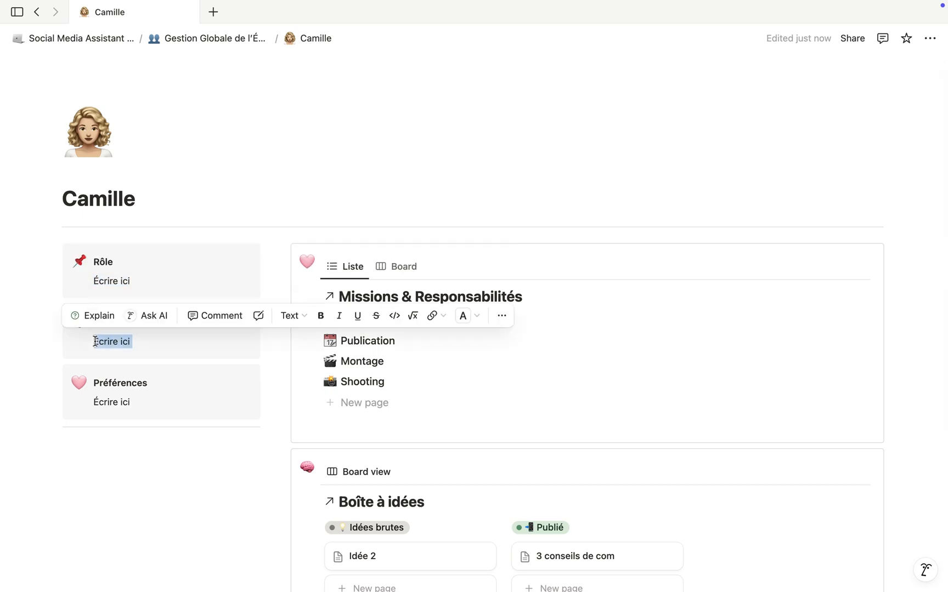
drag(149, 344, 98, 344)
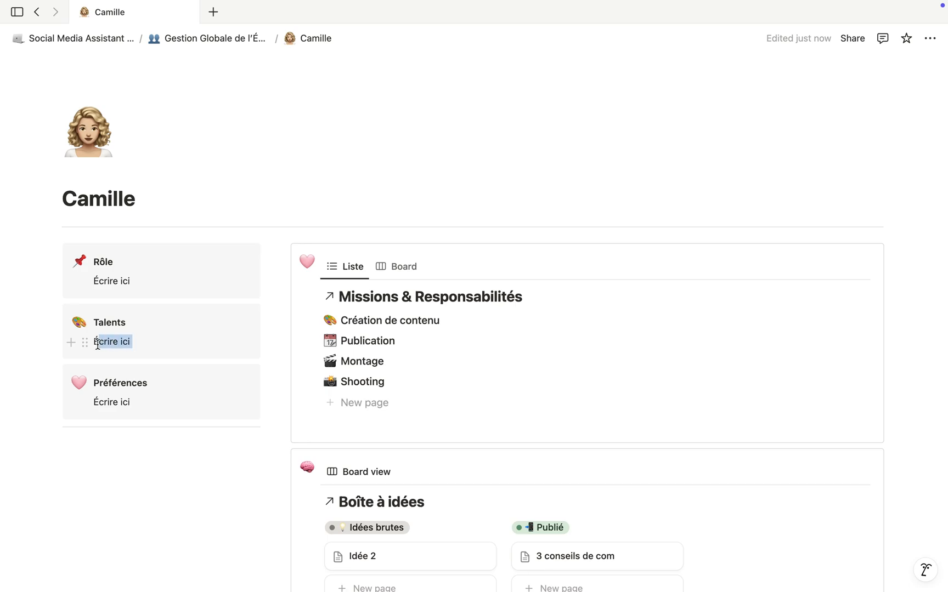
key(BackSpace)
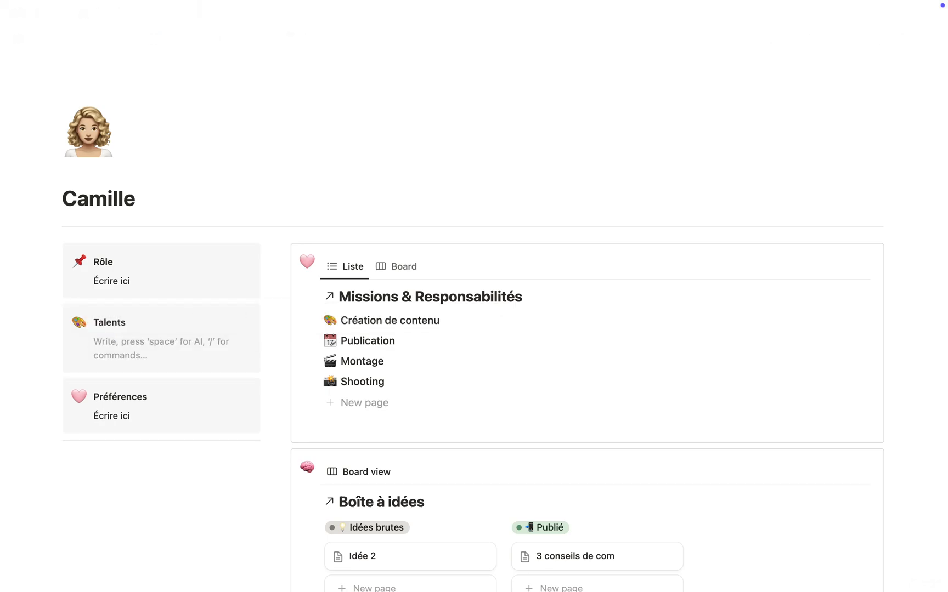
text(Montage)
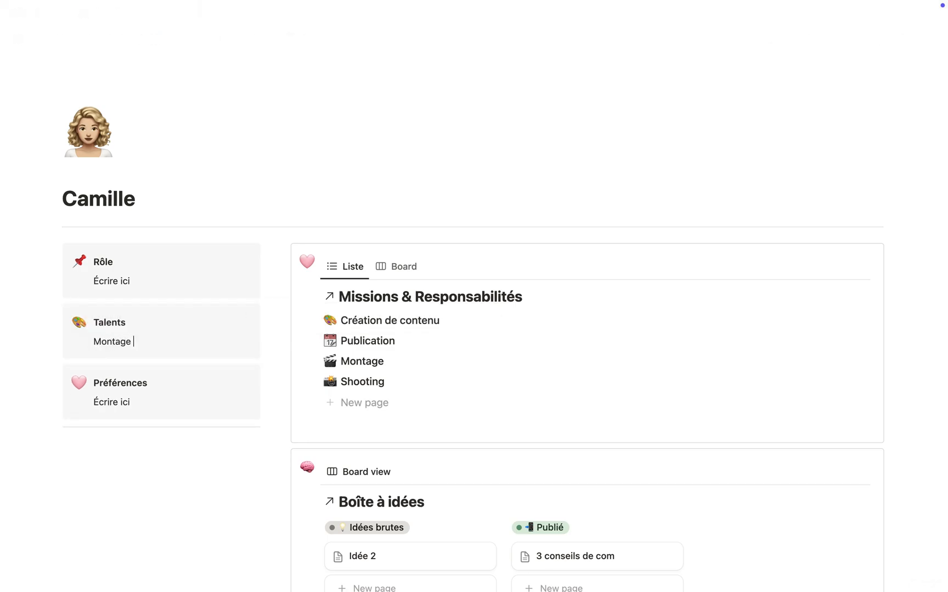
- Replace the placeholder text in the Préférences block with "Stratégie"
drag(128, 401, 93, 404)
key(BackSpace)
text(S)
scroll(444, 277, down, 3)
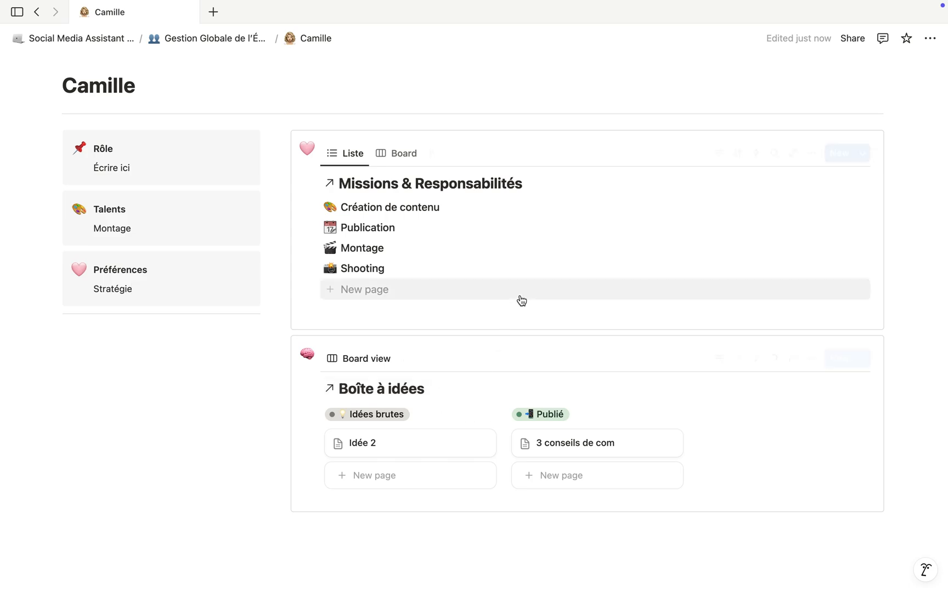
- Filter the Missions & Responsabilités list by Personne en charge, choosing the team member this page is named after
scroll(520, 296, up, 2)
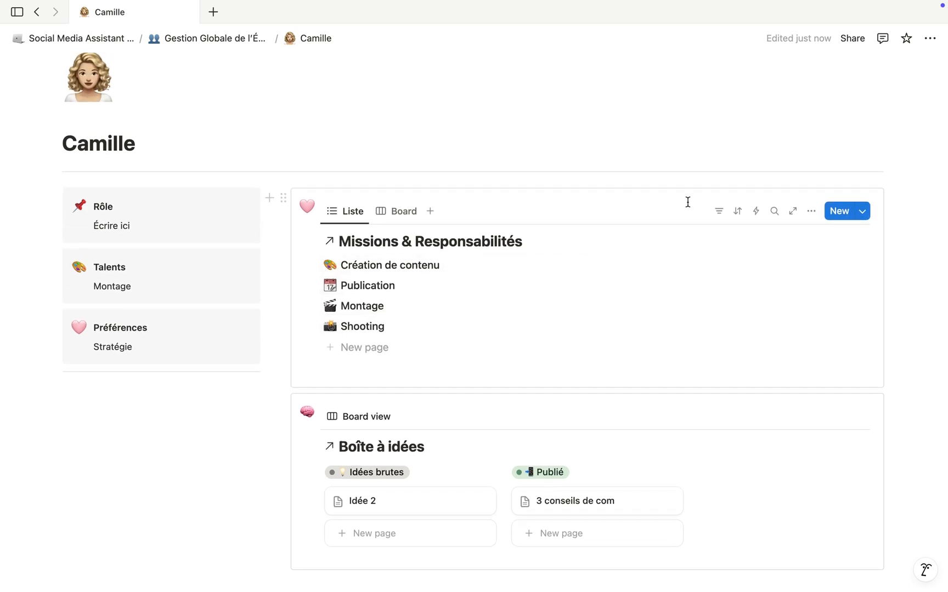
click(719, 214)
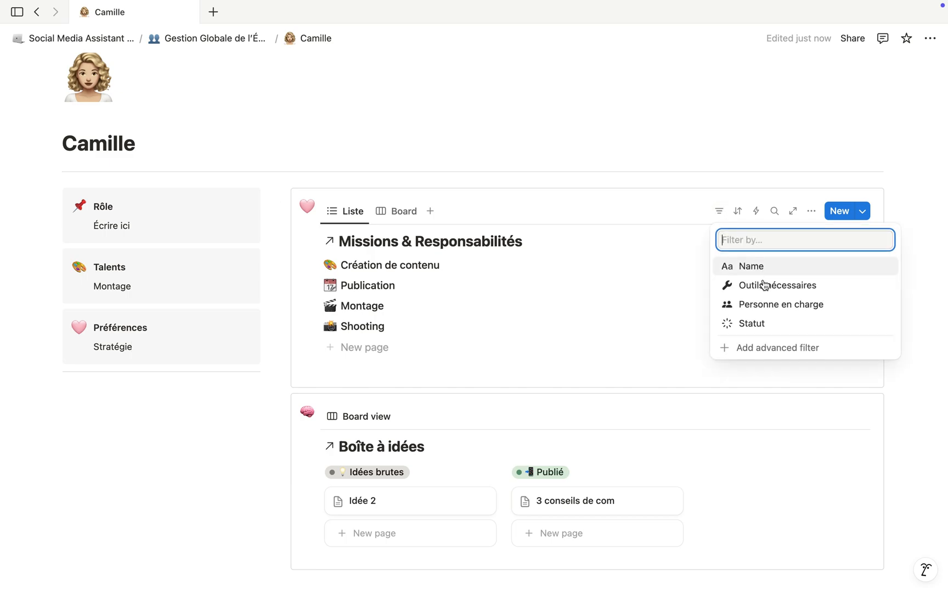
click(760, 305)
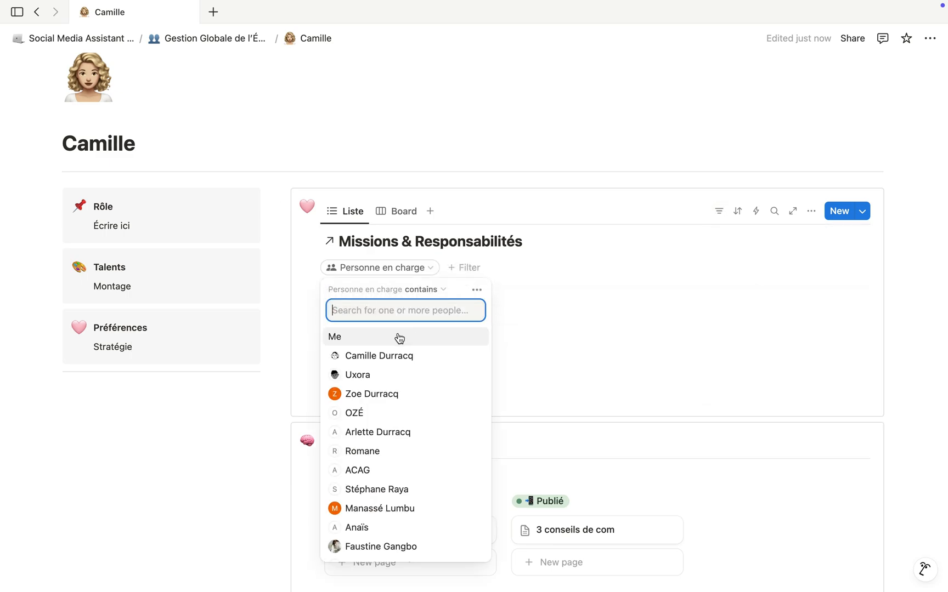
scroll(371, 455, down, 2)
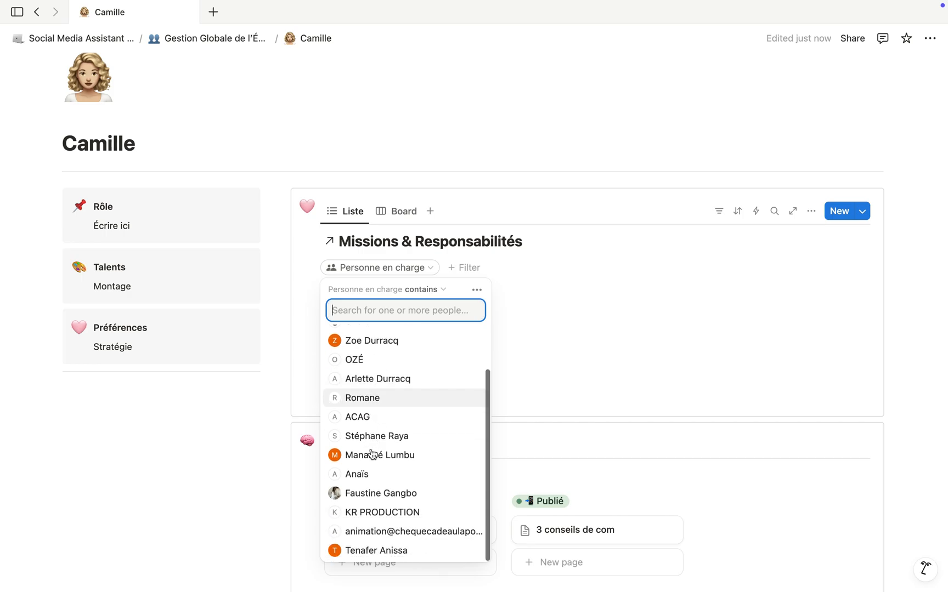
scroll(371, 456, up, 2)
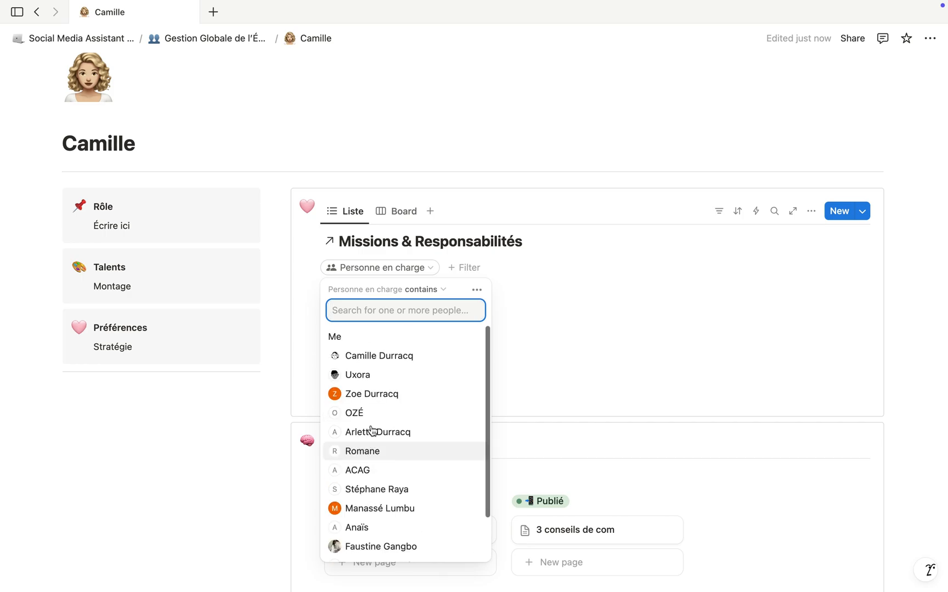
click(380, 357)
click(550, 233)
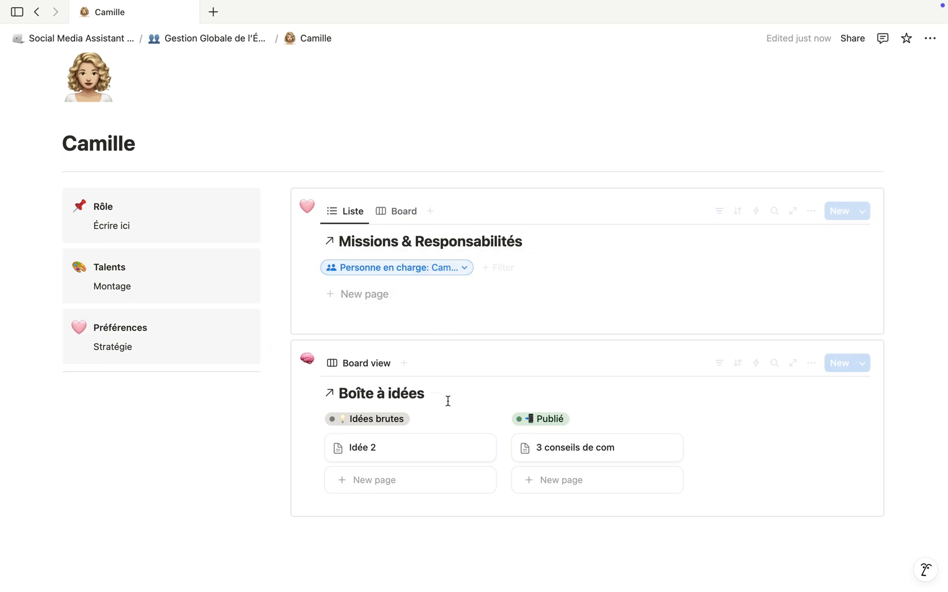
- Filter the Boîte à idées board by Created by, choosing the same team member
scroll(446, 402, down, 2)
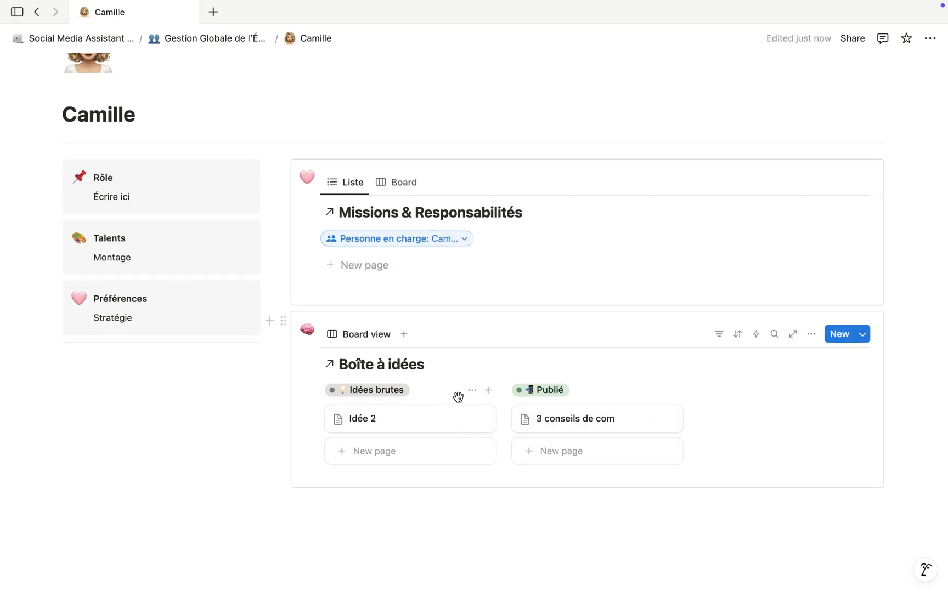
click(719, 334)
click(720, 335)
click(720, 335)
click(386, 393)
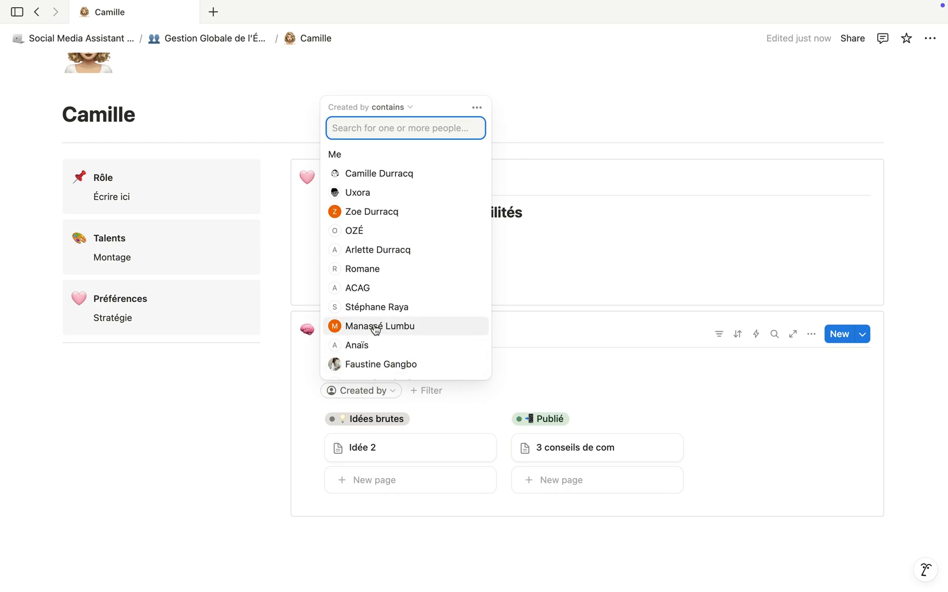
click(383, 185)
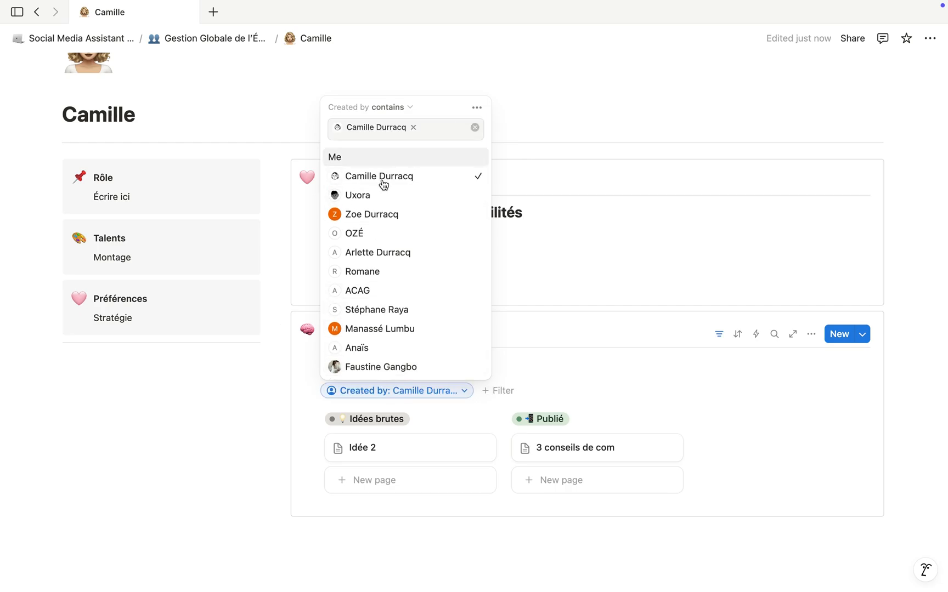
click(580, 383)
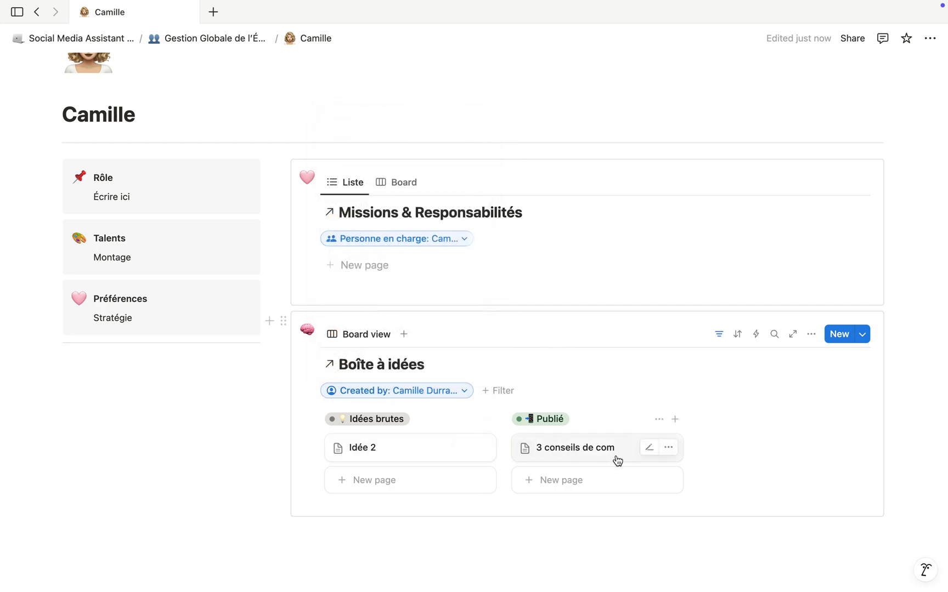
click(555, 491)
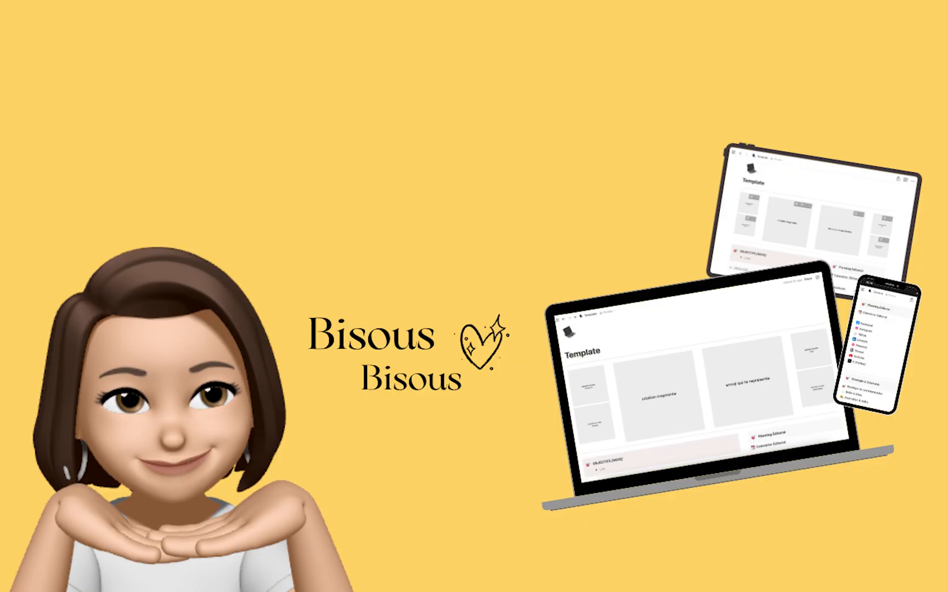